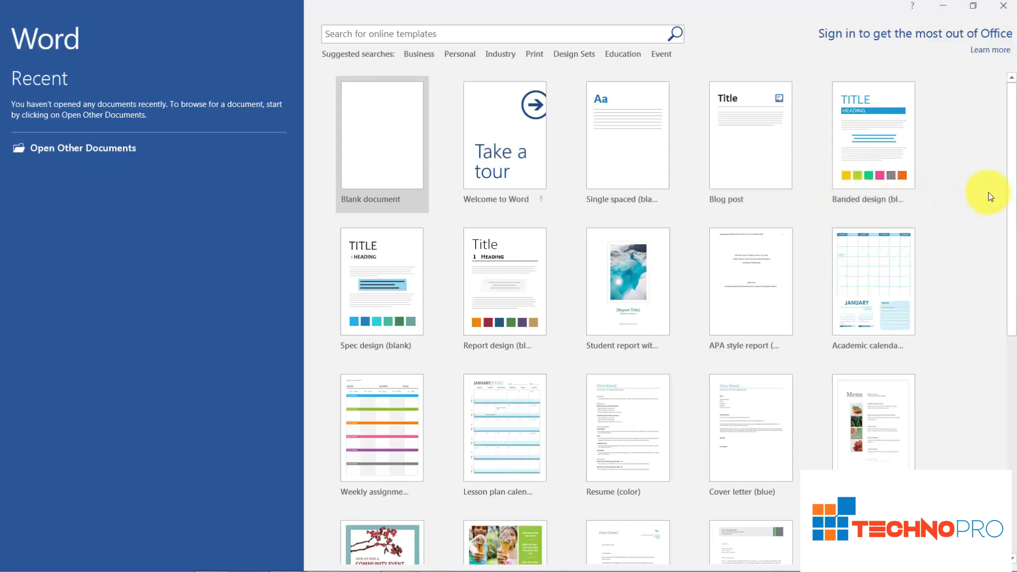
# Look through the available templates and create a new blank document
pyautogui.moveTo(1012, 194); pyautogui.dragTo(1013, 259)
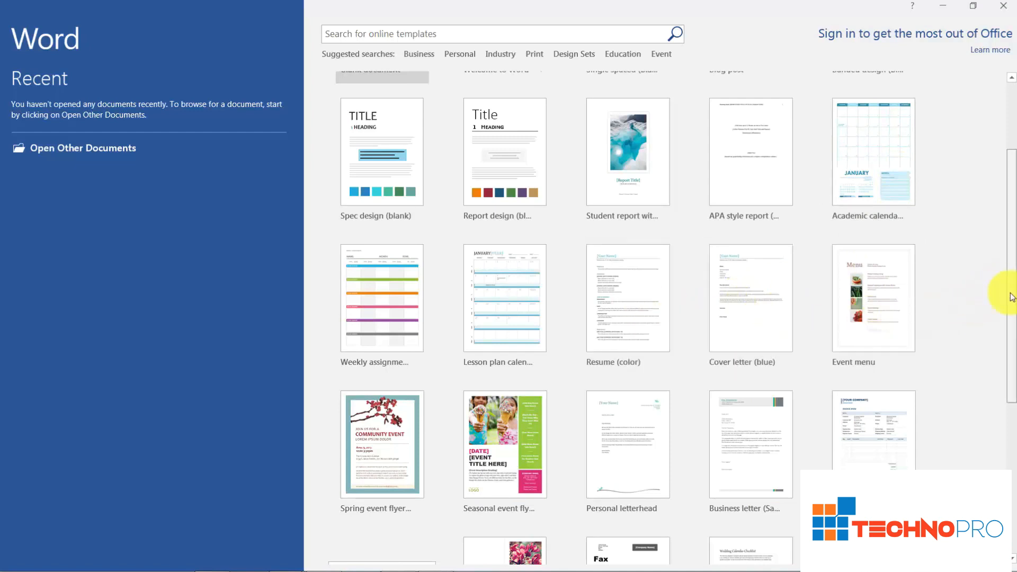
pyautogui.scroll(-4, 1012, 297)
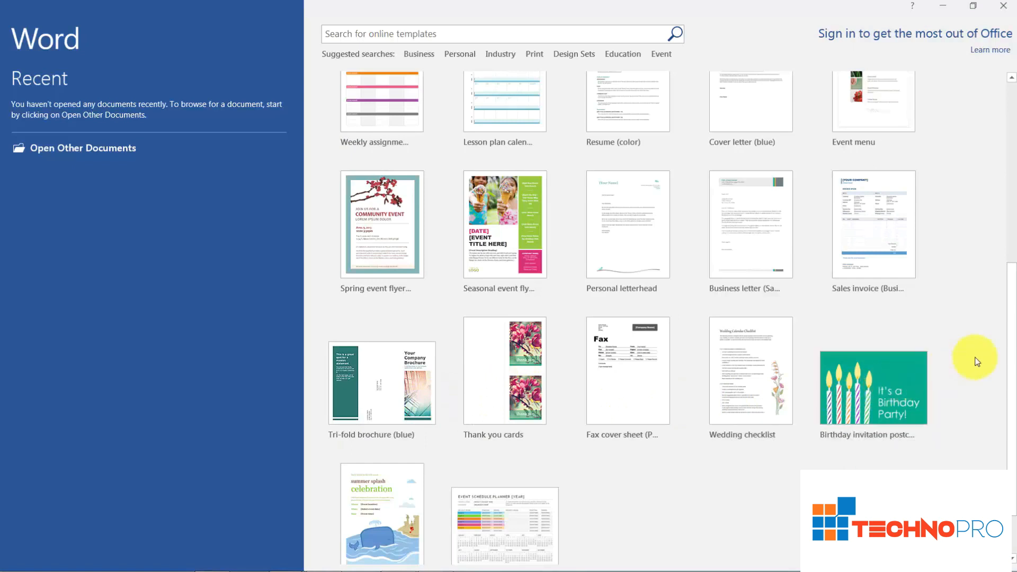
pyautogui.scroll(-2, 1005, 318)
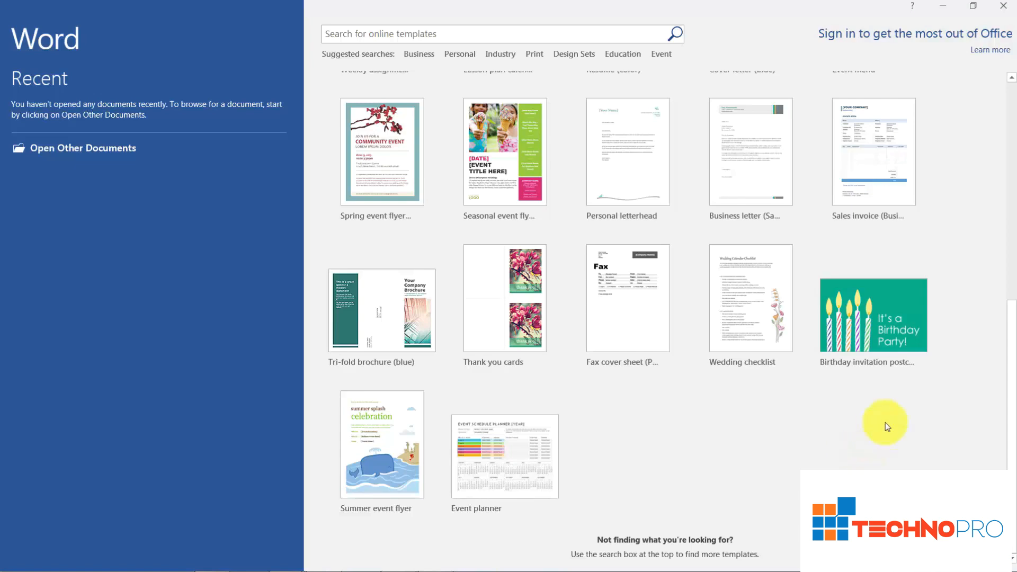
pyautogui.moveTo(1012, 379); pyautogui.dragTo(1013, 153)
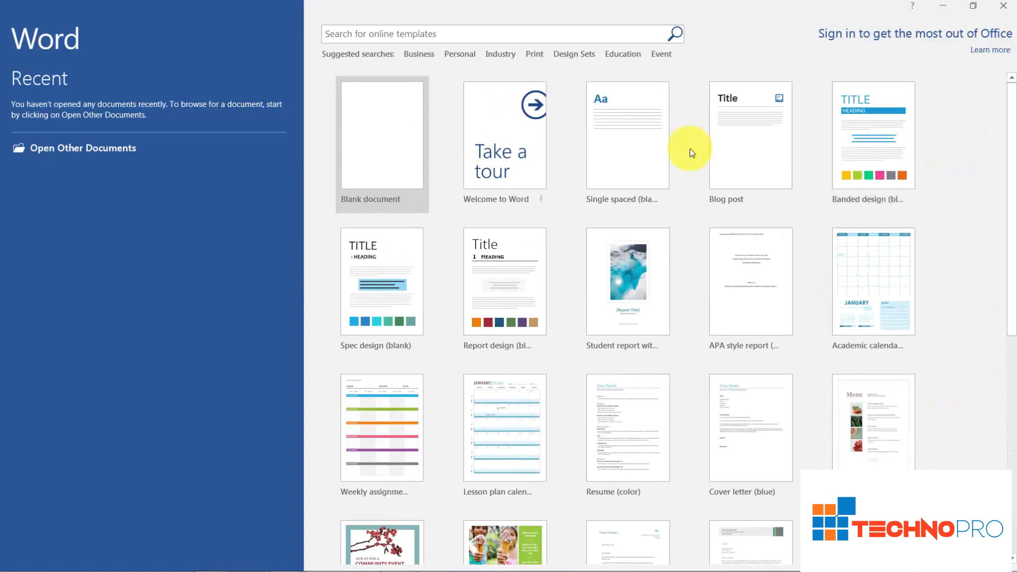
pyautogui.click(392, 163)
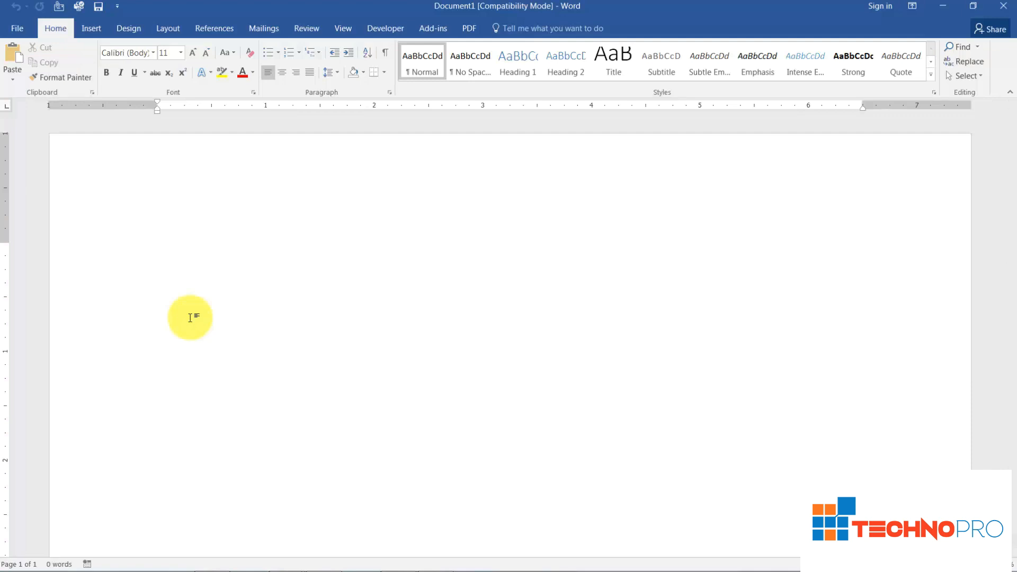
# Write the sentence "Now is the time for all god men to come to the aide of their country." and start a new line
pyautogui.moveTo(171, 255); pyautogui.dragTo(178, 308)
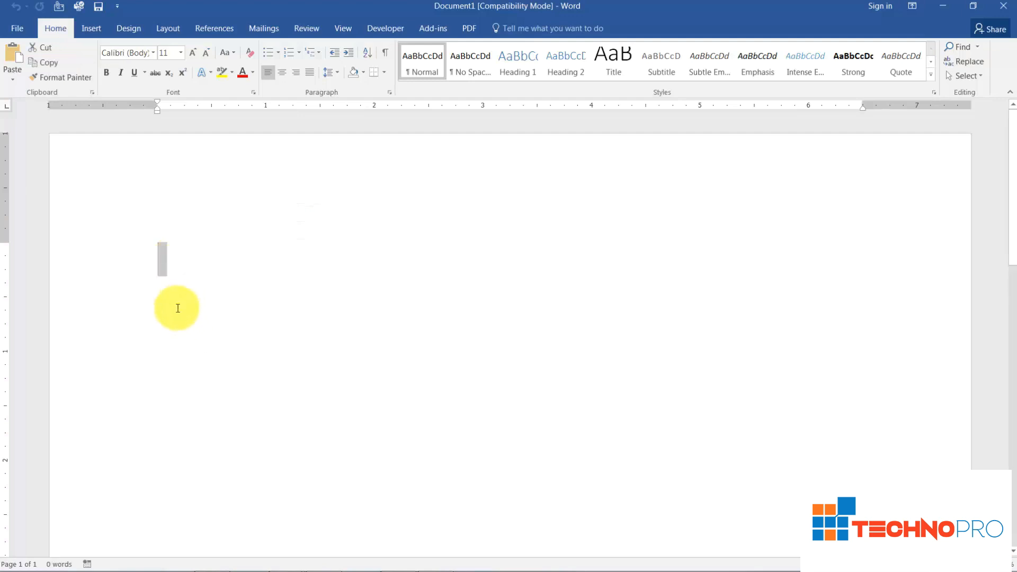
pyautogui.click(161, 256)
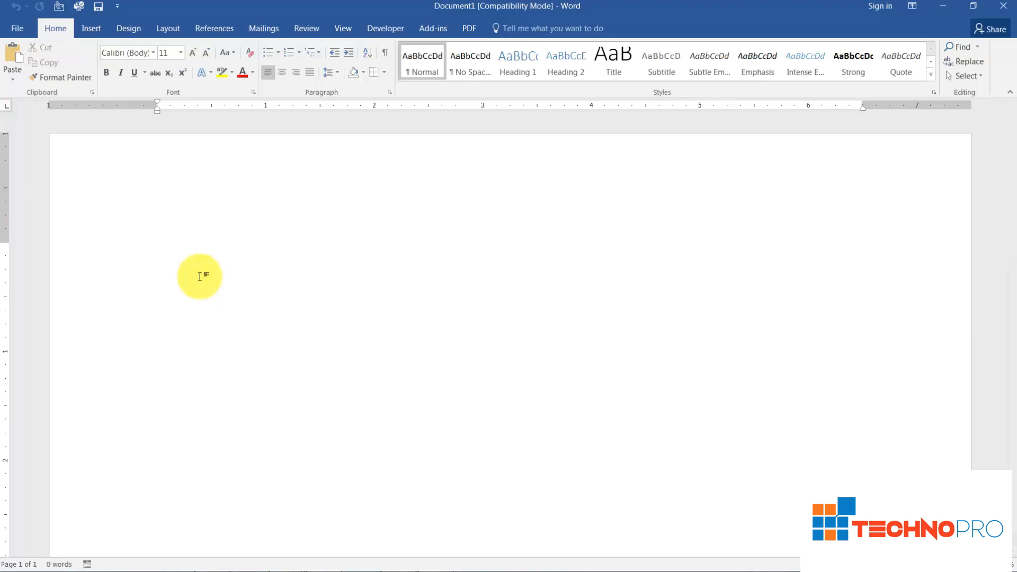
pyautogui.write('now')
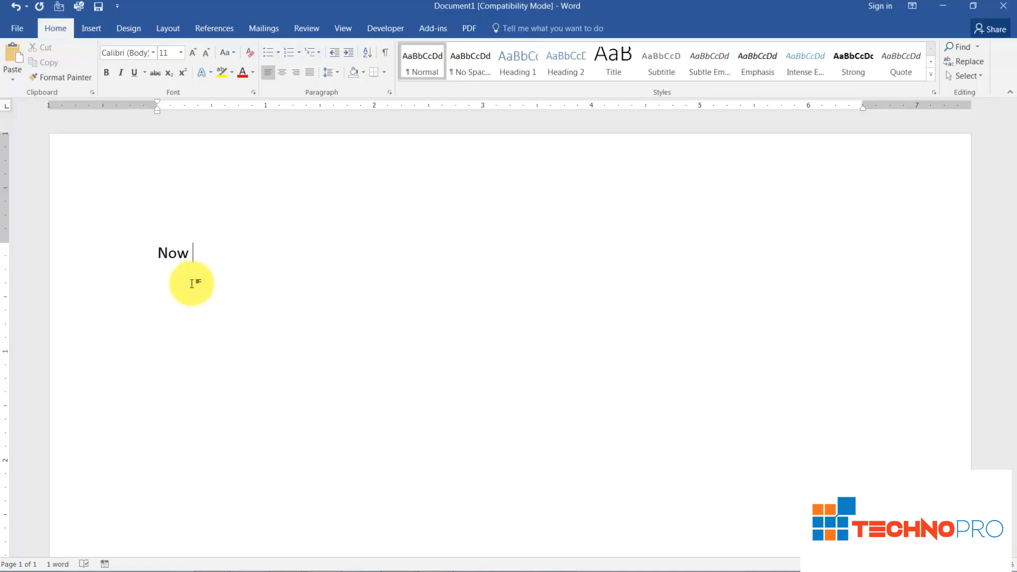
pyautogui.doubleClick(159, 260)
pyautogui.click(196, 259)
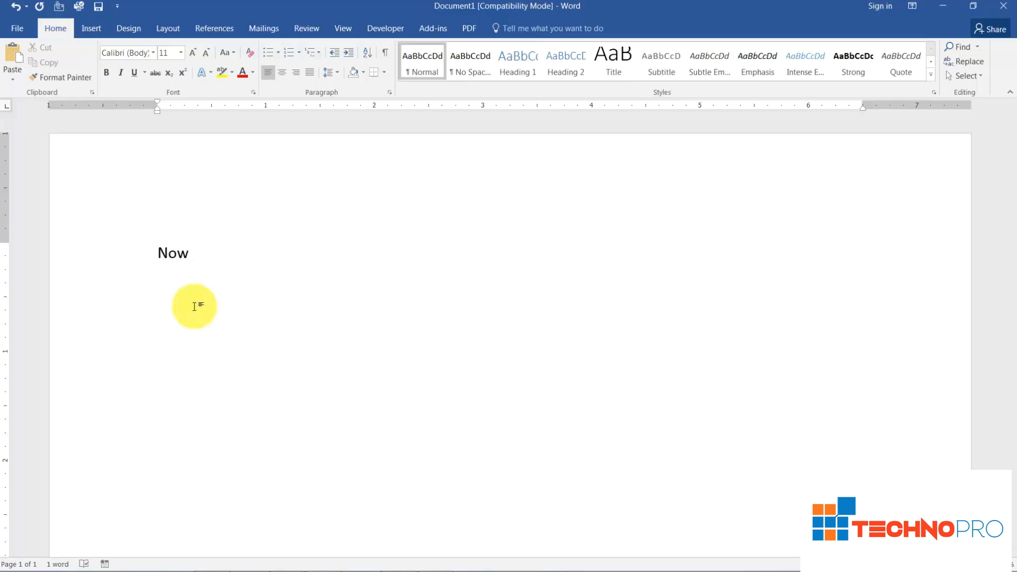
pyautogui.write('is the ti')
pyautogui.write('mme')
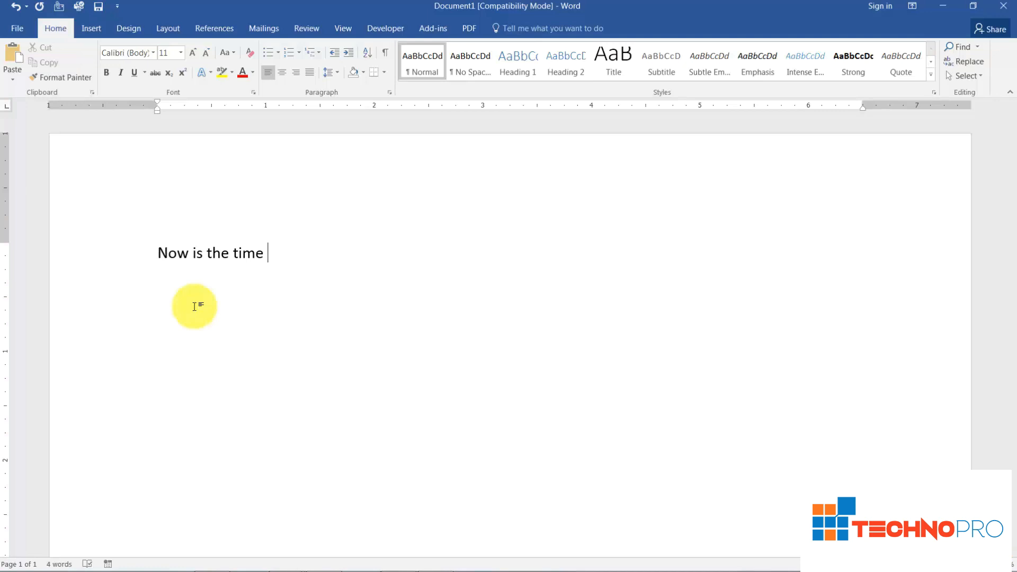
pyautogui.write('for all god men  ')
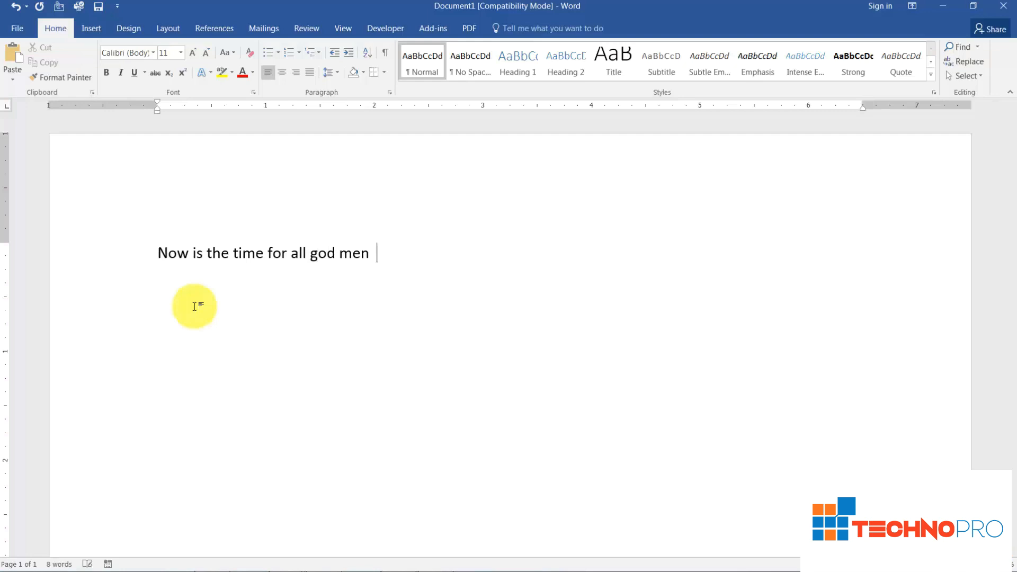
pyautogui.write('to come ')
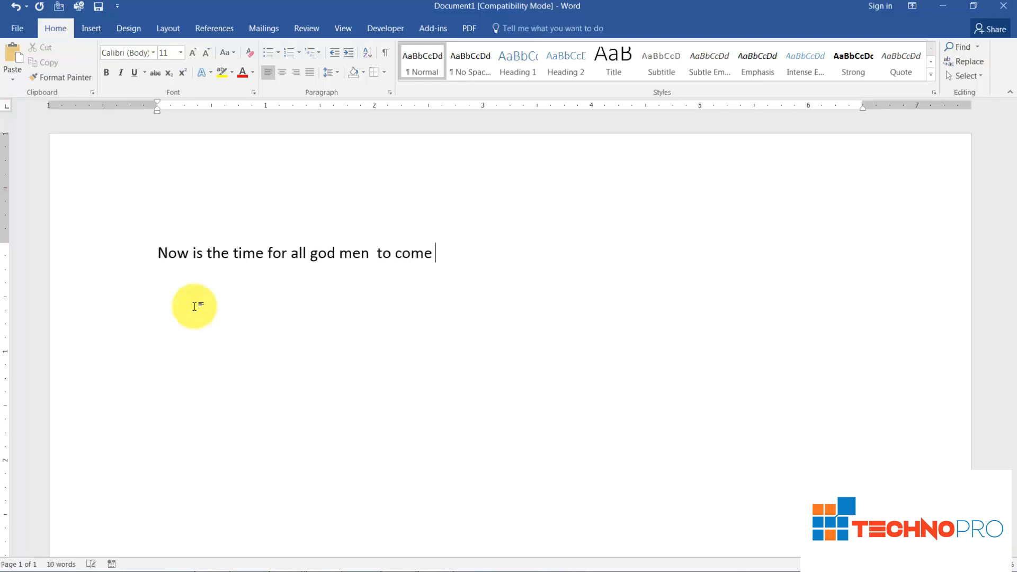
pyautogui.write('to the aide of t')
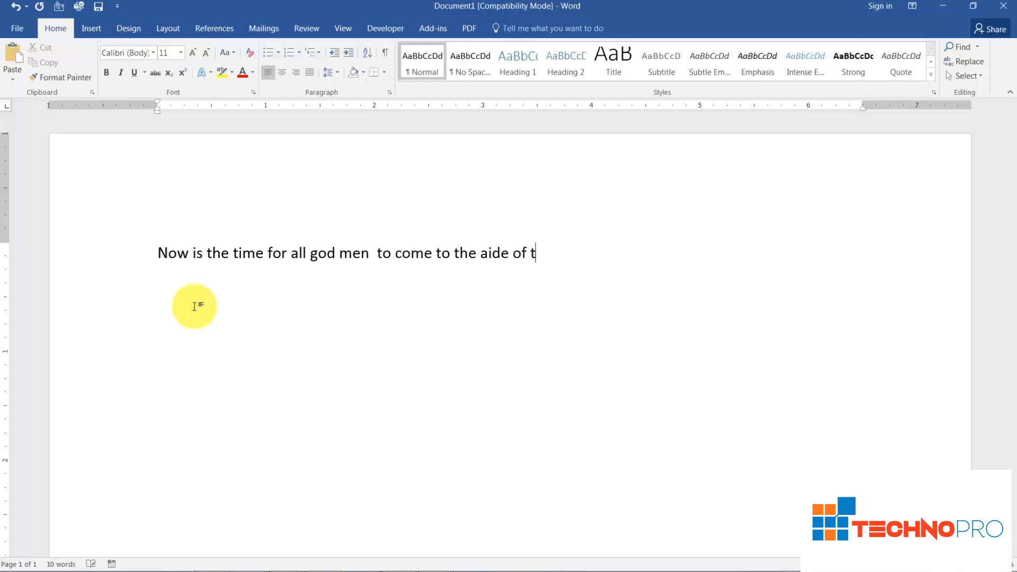
pyautogui.write('heir country.')
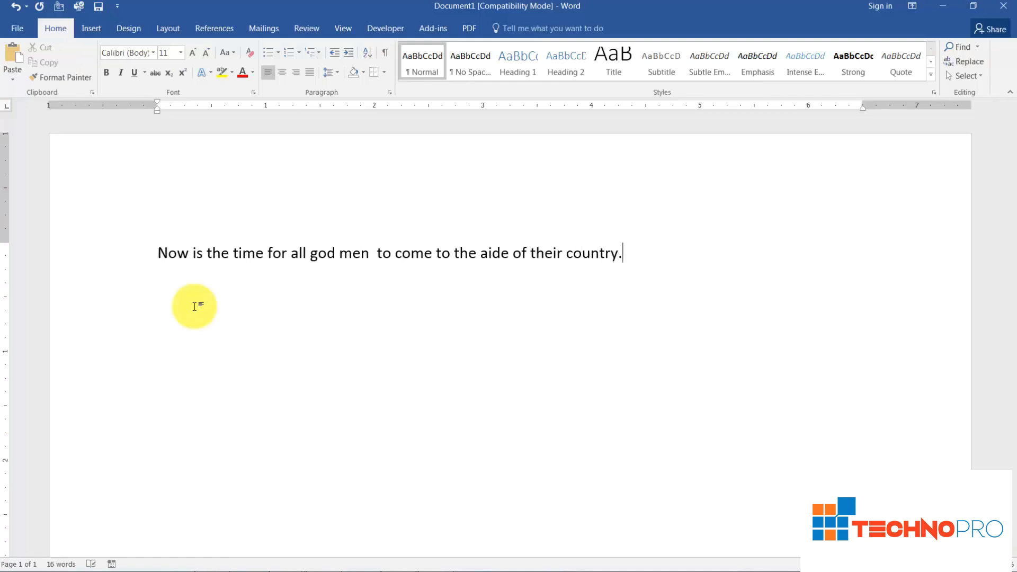
pyautogui.press('Return')
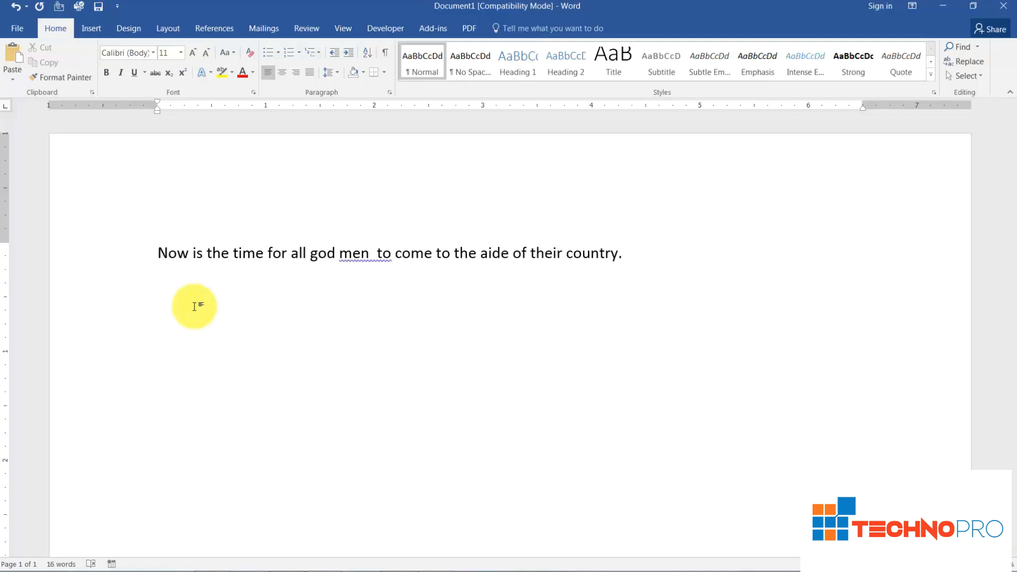
# Correct "god" to "good" and accept the grammar suggestion "men to" to remove the extra space
pyautogui.click(327, 254)
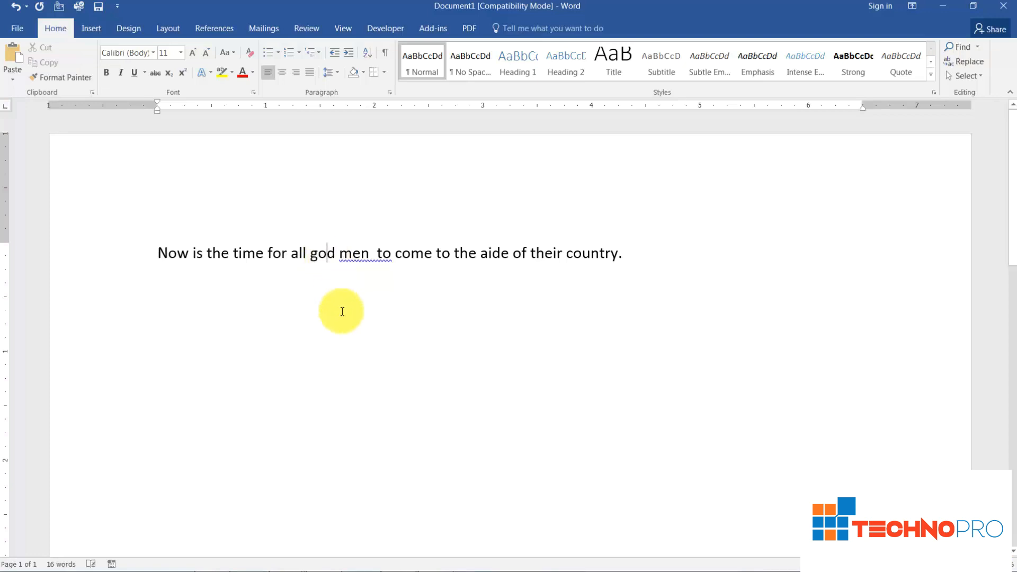
pyautogui.write('o')
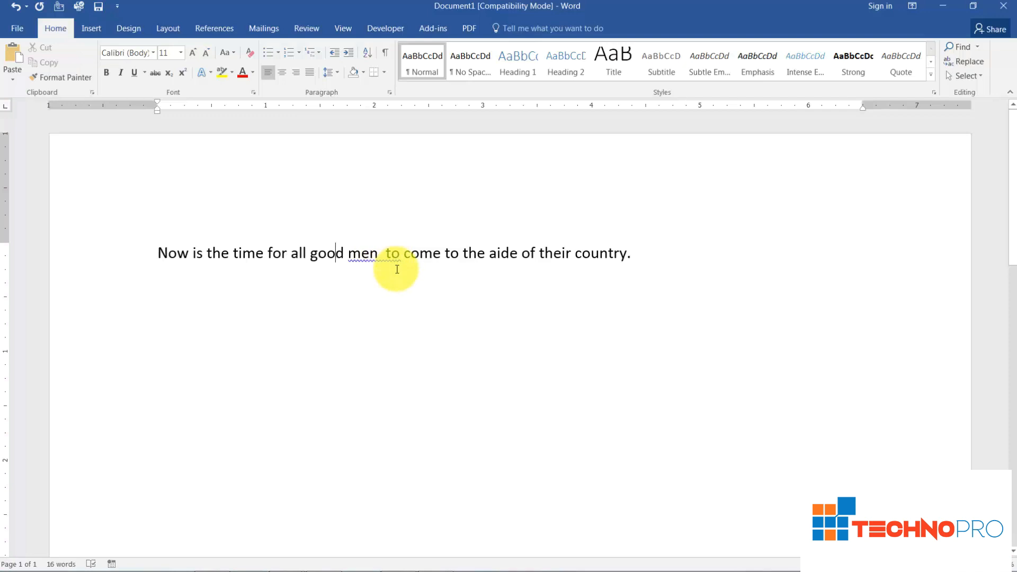
pyautogui.rightClick(377, 255)
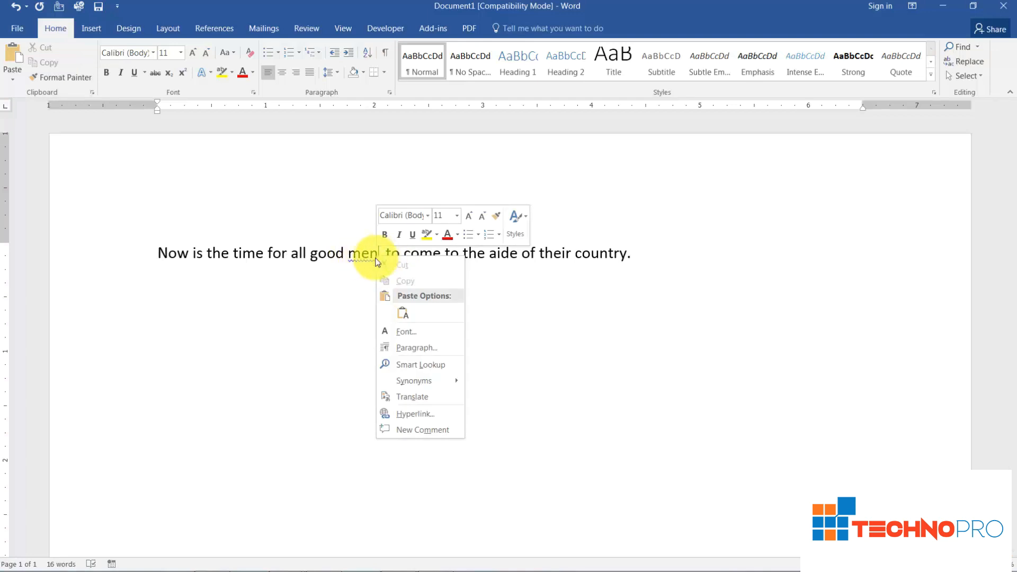
pyautogui.click(379, 259)
pyautogui.rightClick(381, 258)
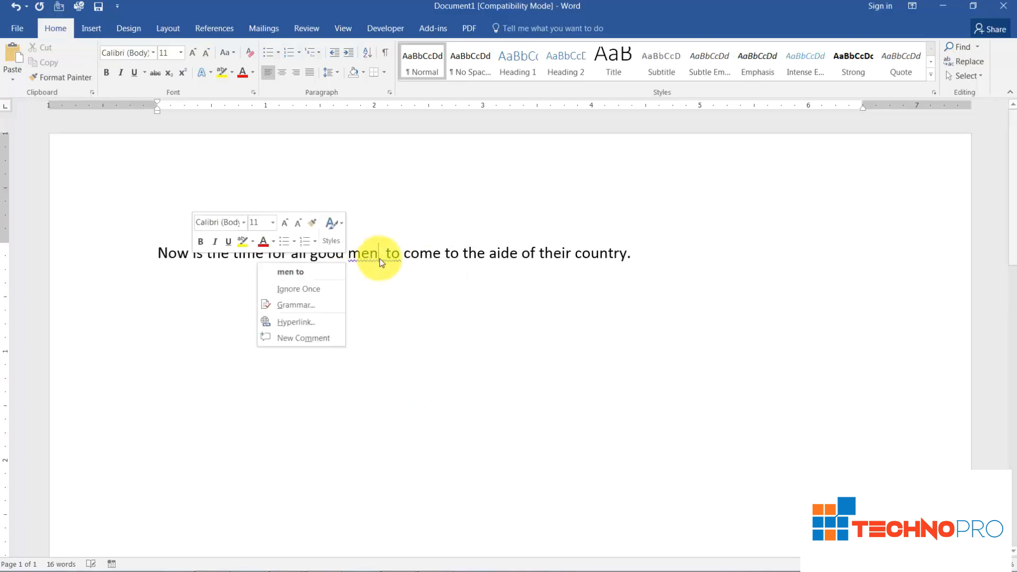
pyautogui.click(308, 273)
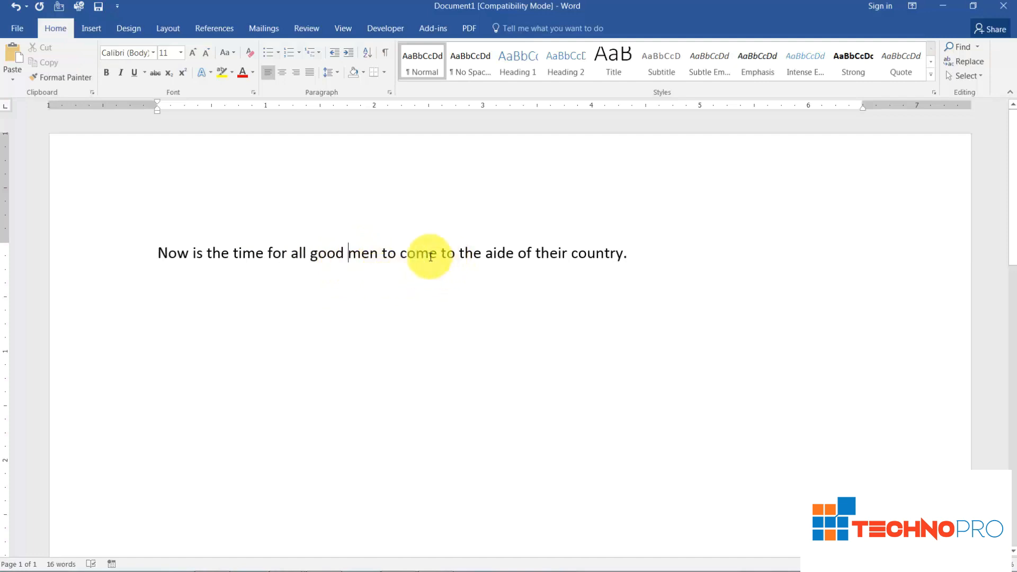
# Misspell the "to" before "come" as "tog" and correct it with the spelling suggestion "to"
pyautogui.moveTo(388, 257); pyautogui.dragTo(395, 258)
pyautogui.click(395, 258)
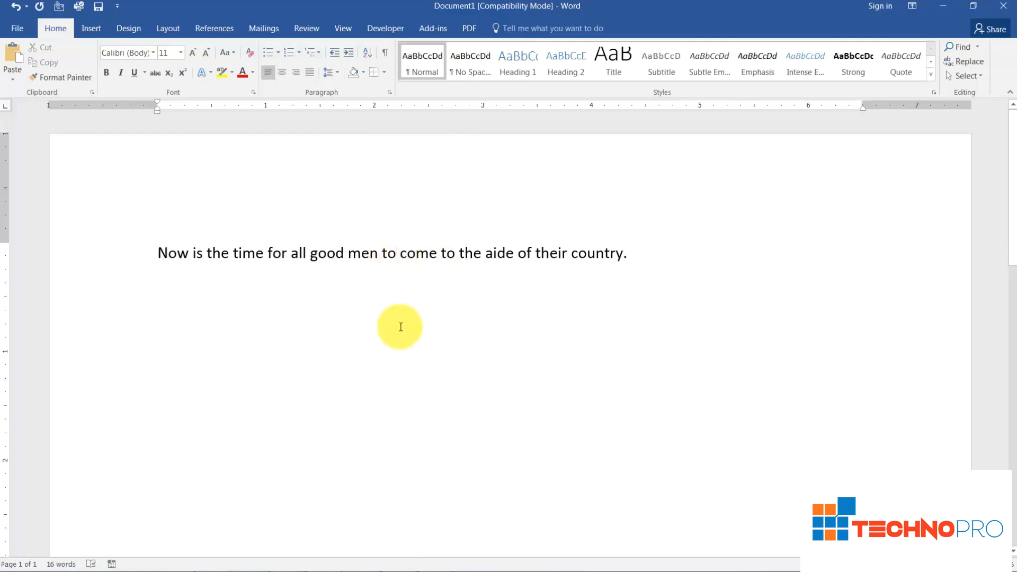
pyautogui.write('g')
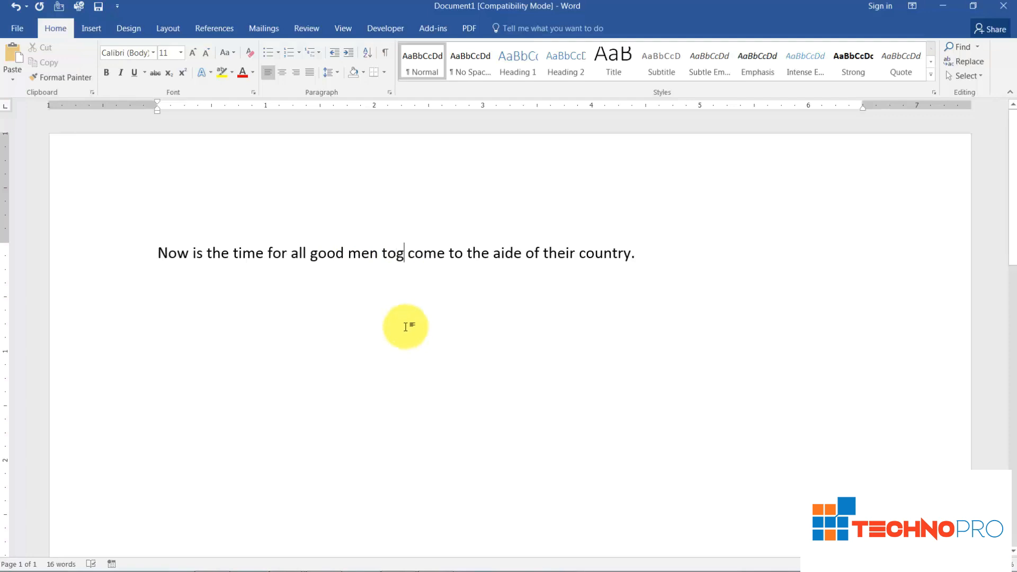
pyautogui.click(406, 327)
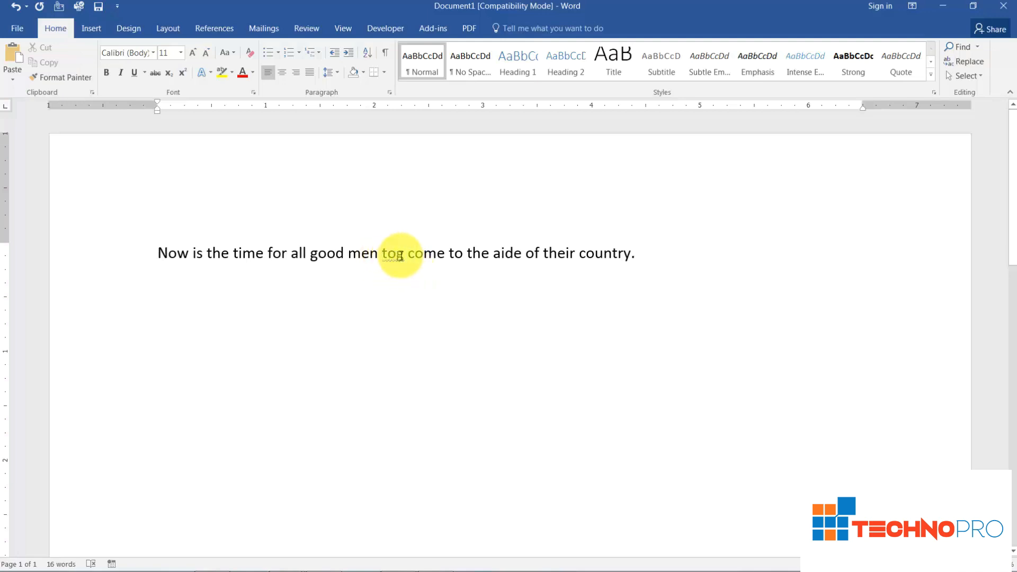
pyautogui.rightClick(392, 257)
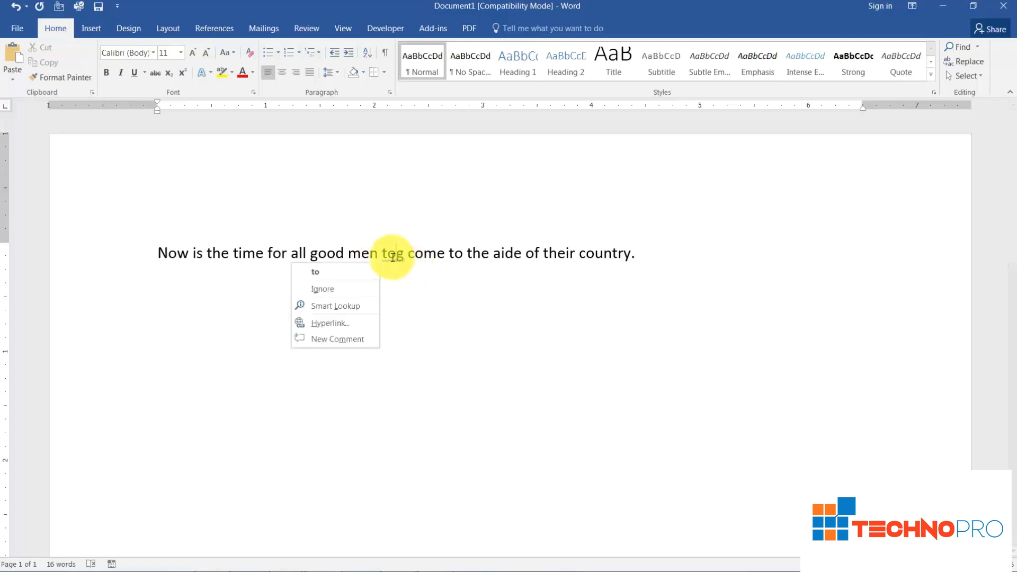
pyautogui.click(324, 272)
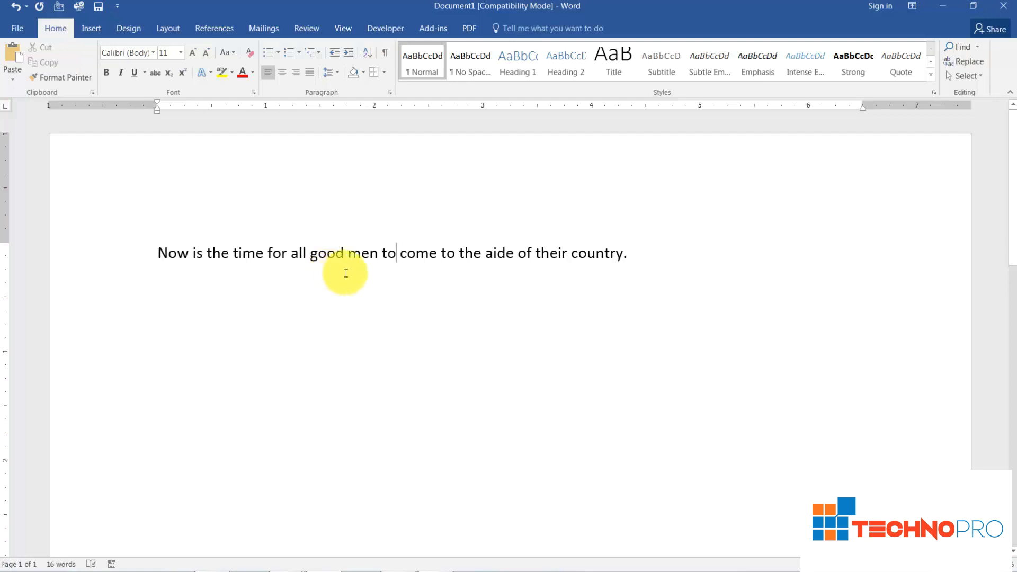
# Insert a paragraph break after the period at the end of the sentence
pyautogui.click(636, 256)
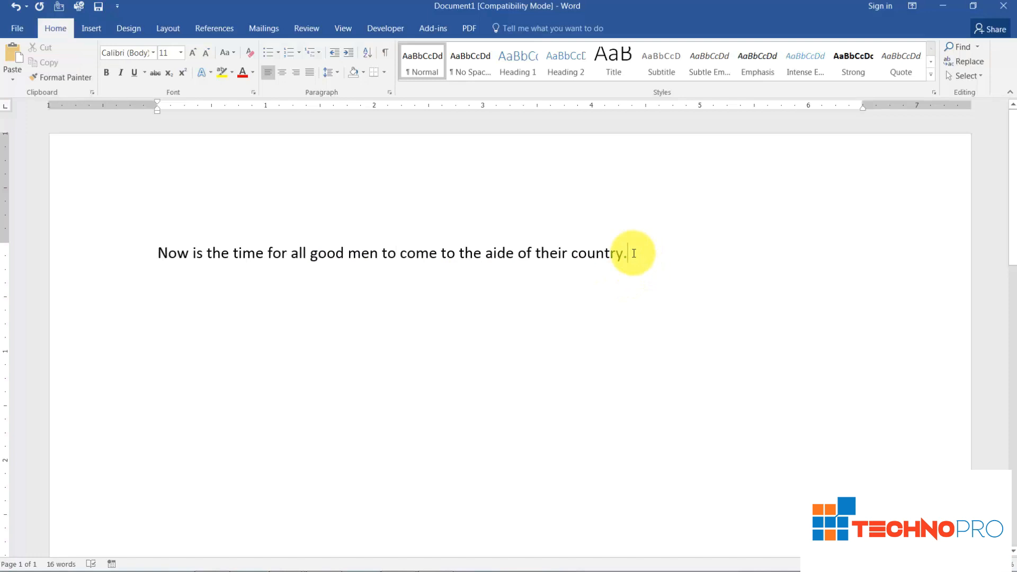
pyautogui.press('Return')
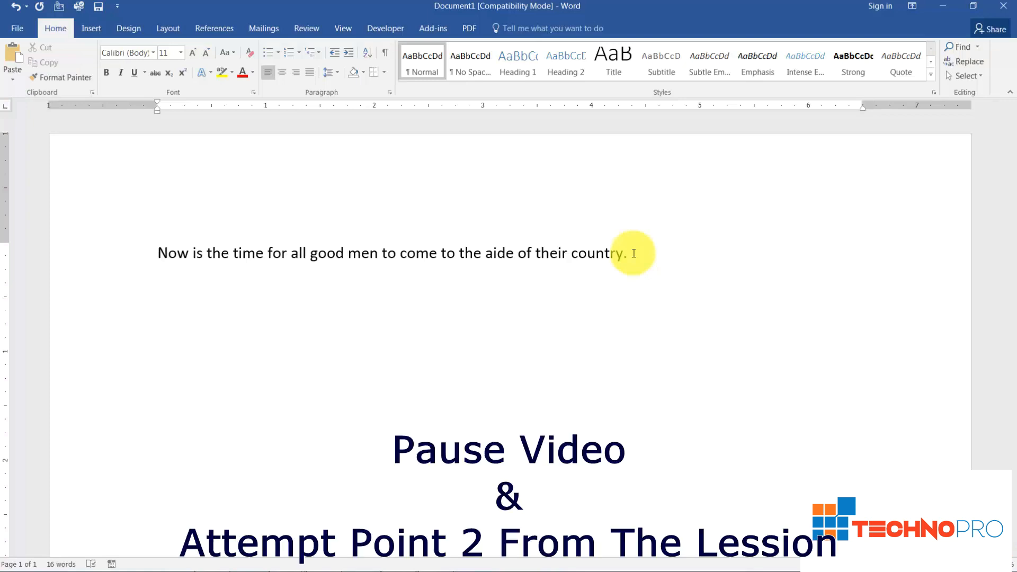
# Create a second blank document and close it without adding any content, returning to the first document
pyautogui.click(25, 28)
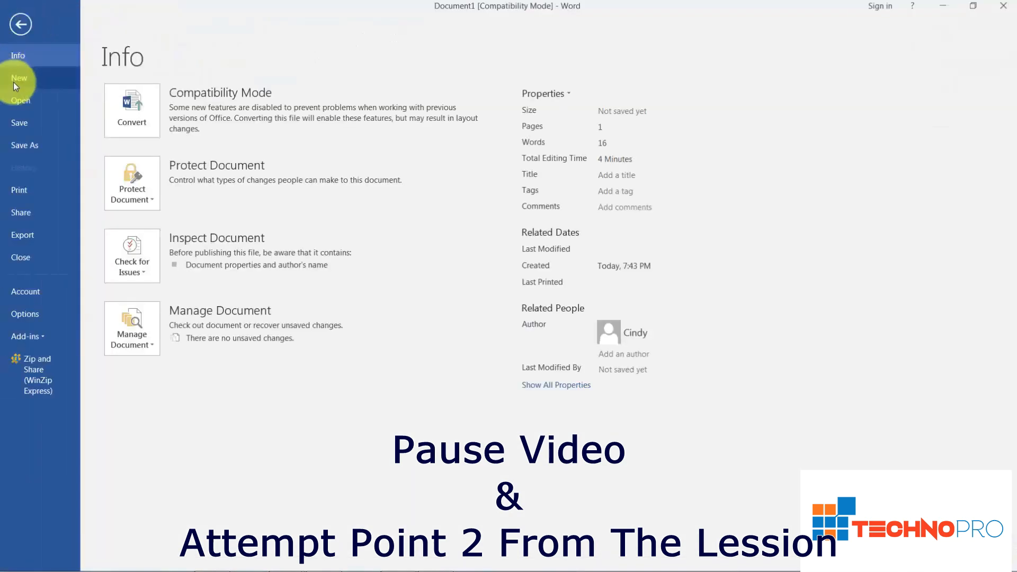
pyautogui.click(14, 83)
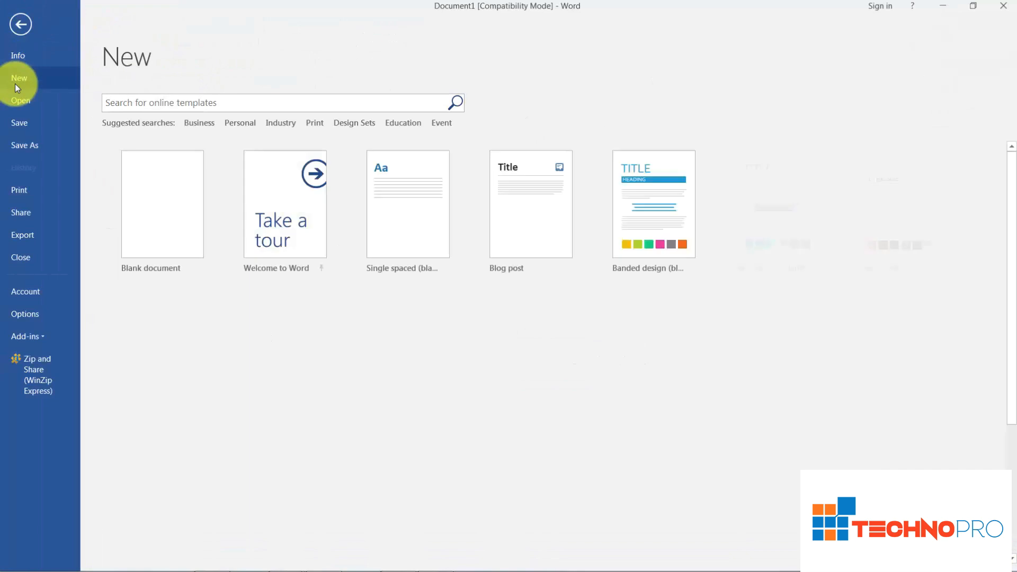
pyautogui.click(153, 215)
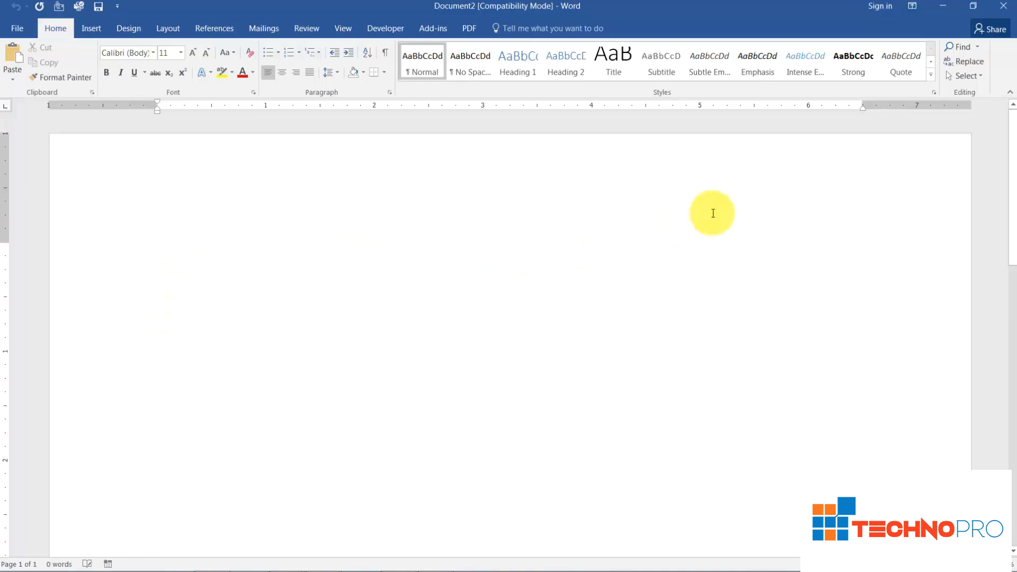
pyautogui.click(1003, 11)
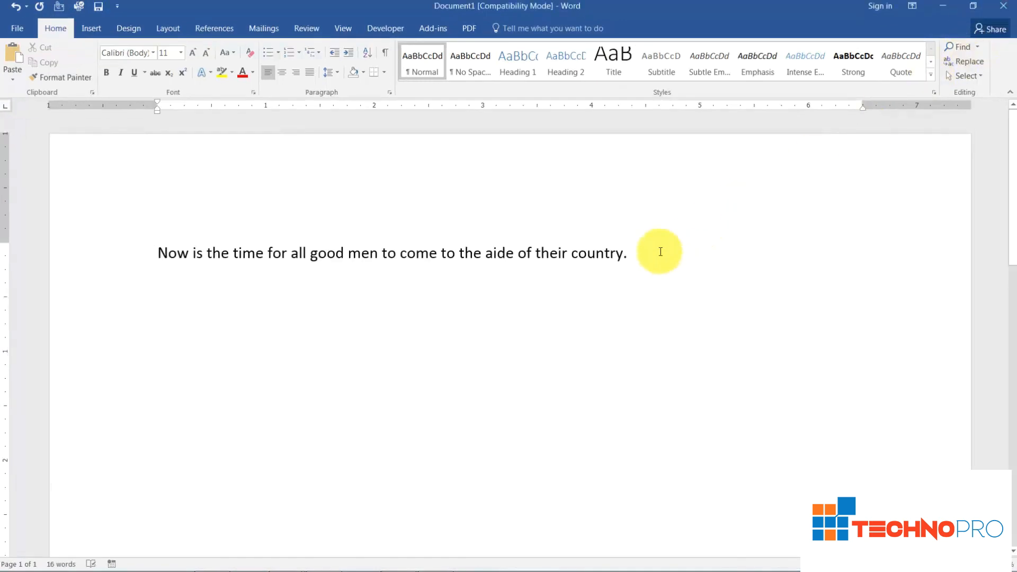